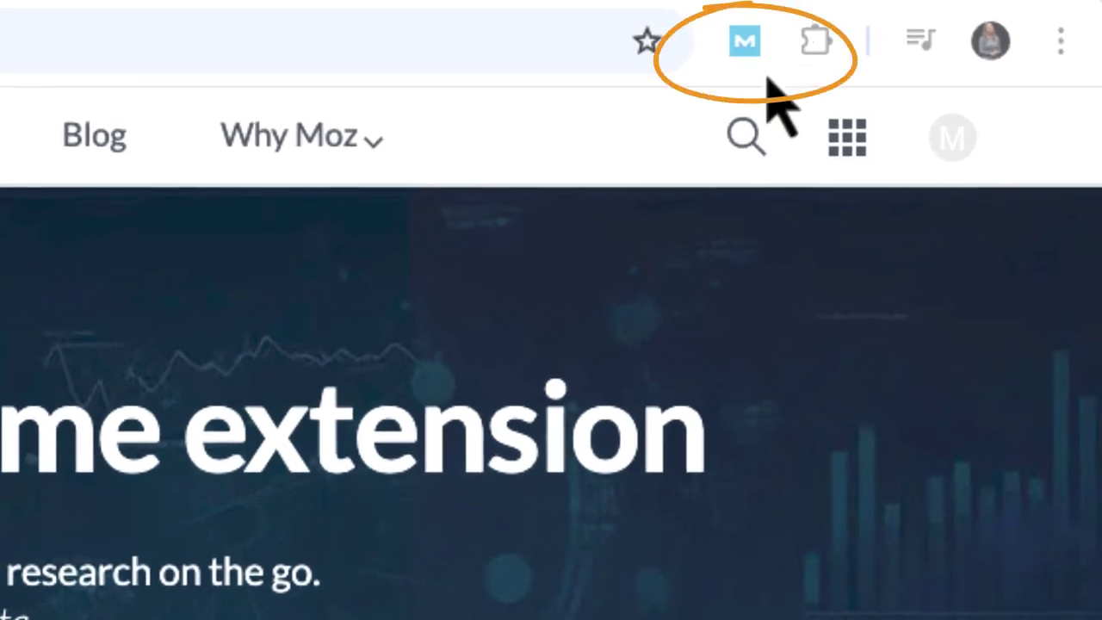
- Open the MozBar popup from the Chrome toolbar and go to its Settings page
{"action": "left_click", "coordinate": [748, 54]}
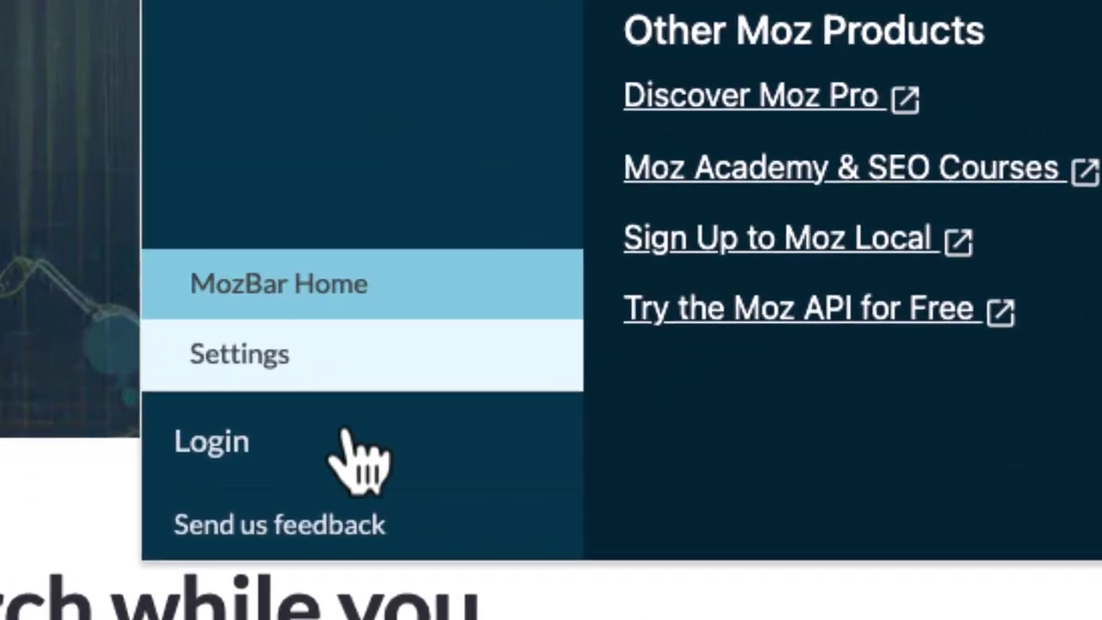
{"action": "left_click", "coordinate": [405, 496]}
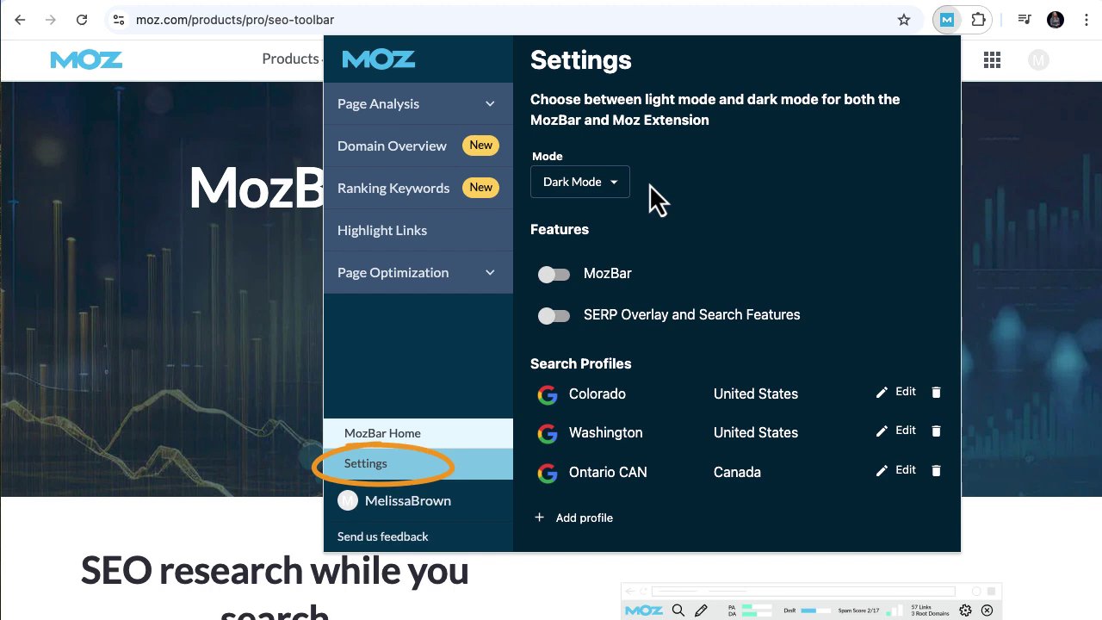
- Keep Dark Mode and enable the MozBar feature so moz.com shows DA 90, PA 68, BA 59
{"action": "left_click", "coordinate": [614, 183]}
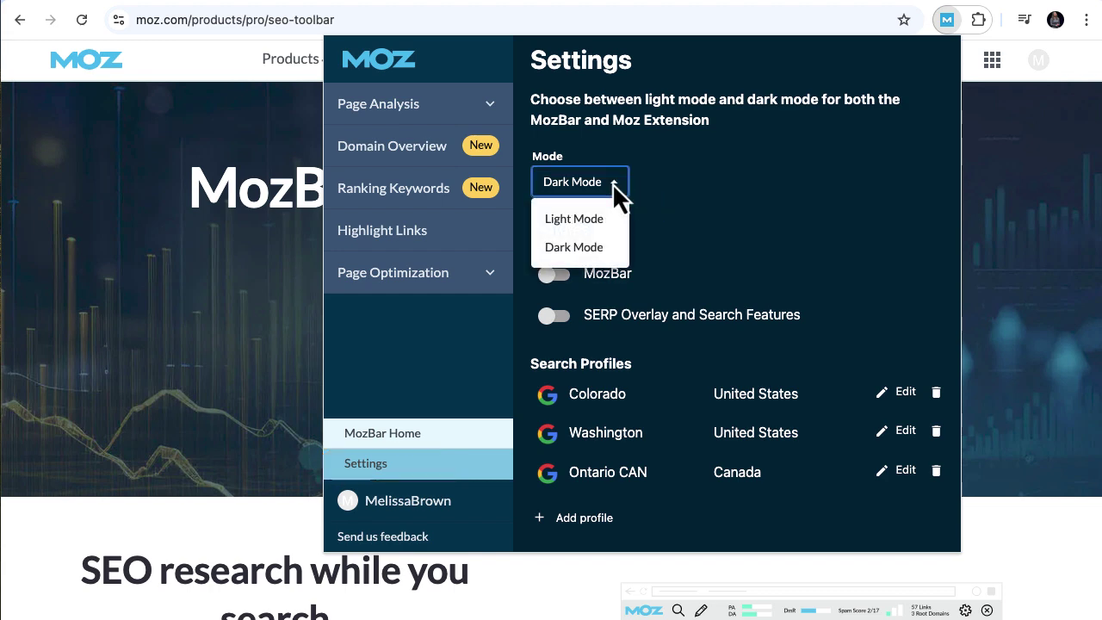
{"action": "left_click", "coordinate": [613, 182]}
{"action": "scroll", "coordinate": [765, 198], "scroll_direction": "down", "scroll_amount": 2}
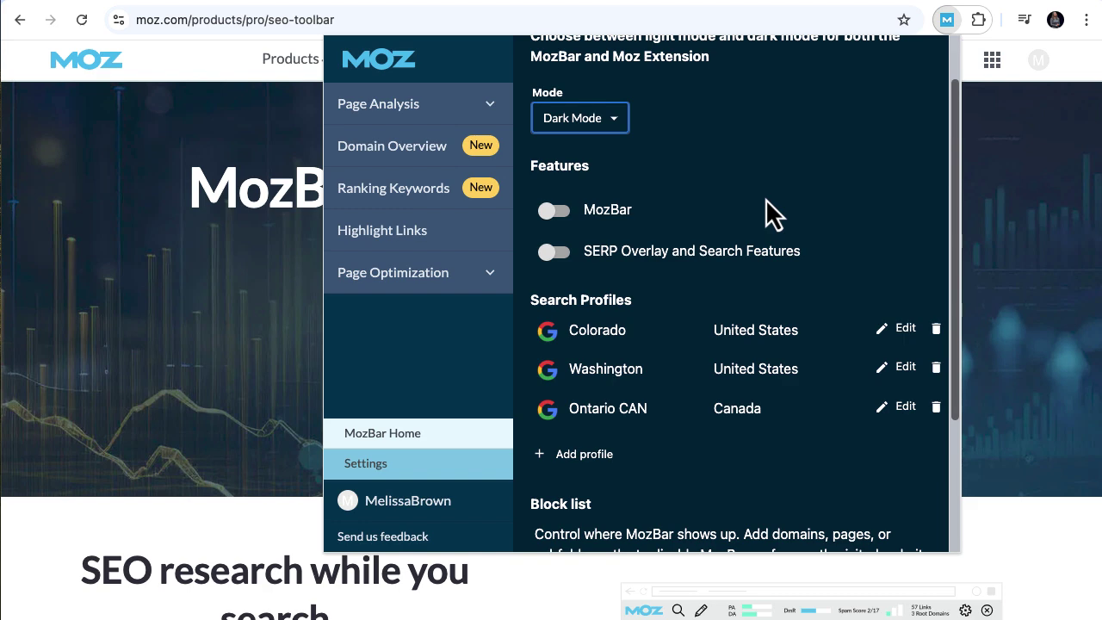
{"action": "scroll", "coordinate": [765, 198], "scroll_direction": "down", "scroll_amount": 3}
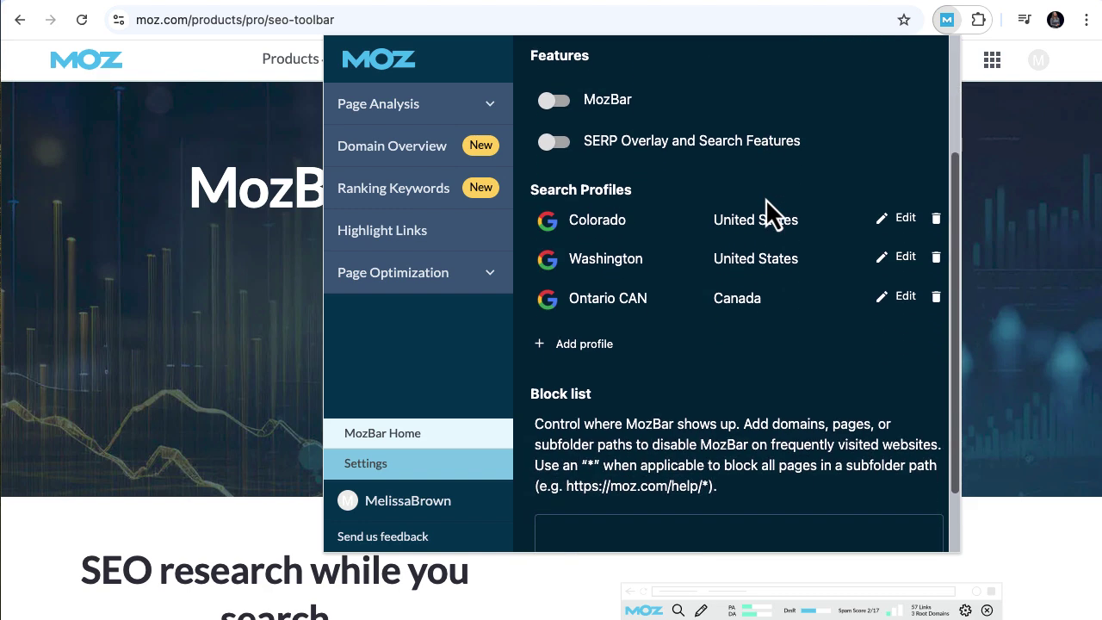
{"action": "scroll", "coordinate": [766, 199], "scroll_direction": "down", "scroll_amount": 2}
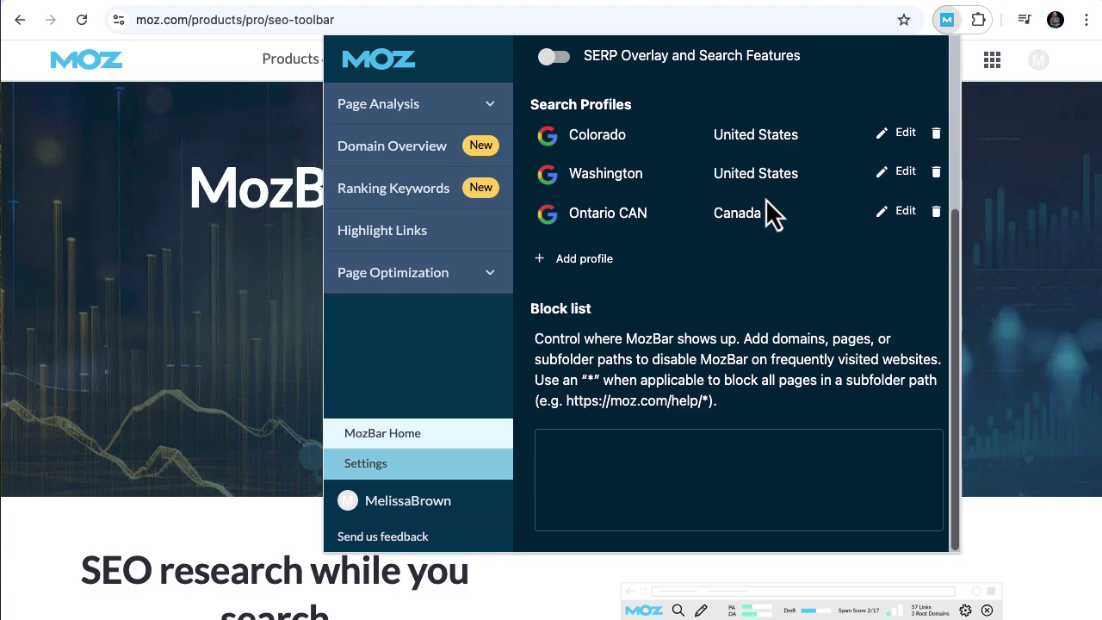
{"action": "scroll", "coordinate": [766, 198], "scroll_direction": "up", "scroll_amount": 4}
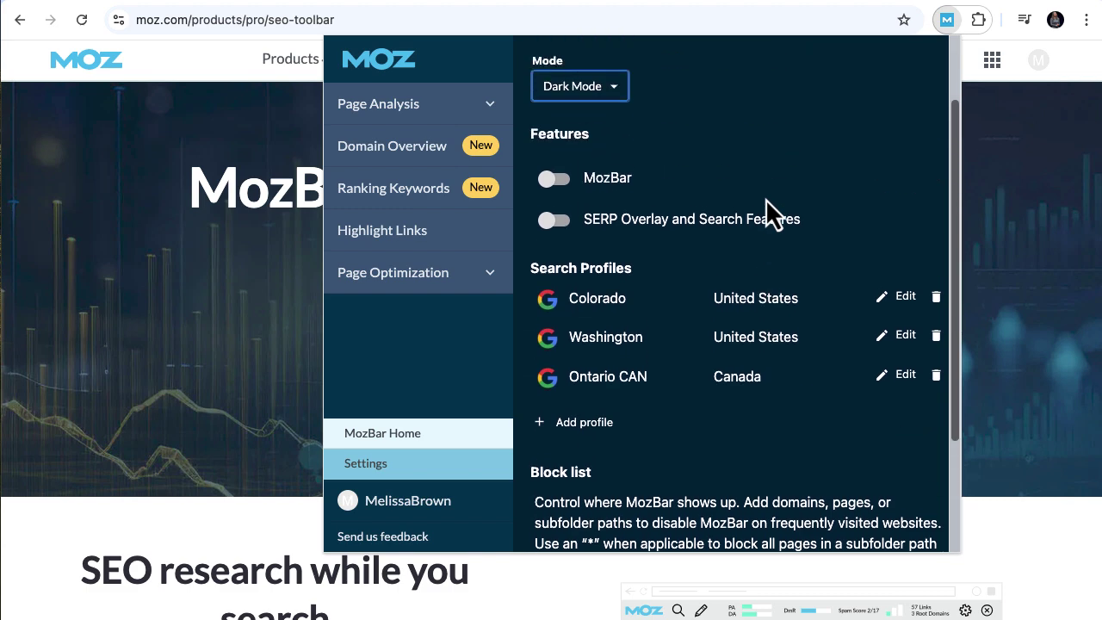
{"action": "left_click", "coordinate": [553, 178]}
{"action": "left_click", "coordinate": [947, 21]}
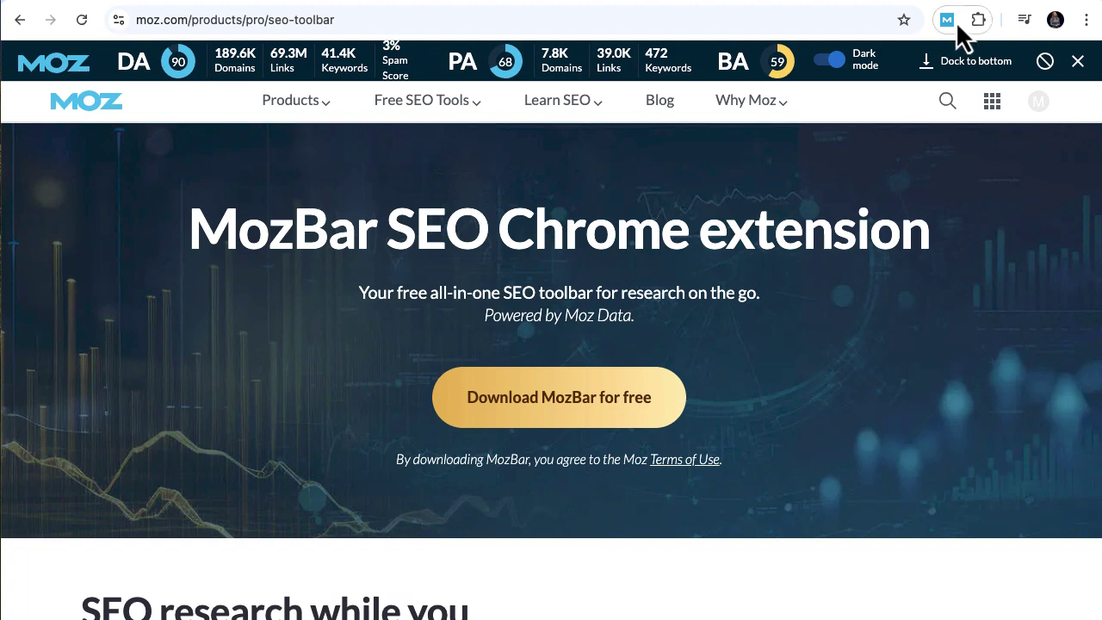
- Reopen the MozBar settings from the toolbar icon to enable SERP Overlay
{"action": "left_click", "coordinate": [948, 21]}
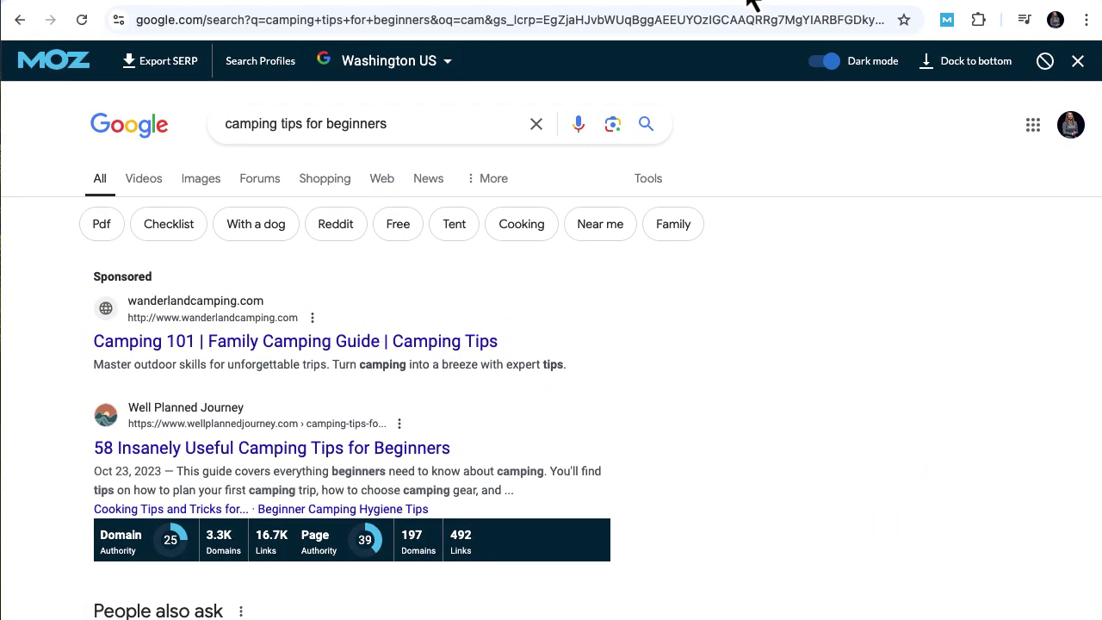
- Keep Washington US as the MozBar search profile for the Google results
{"action": "left_click", "coordinate": [448, 62]}
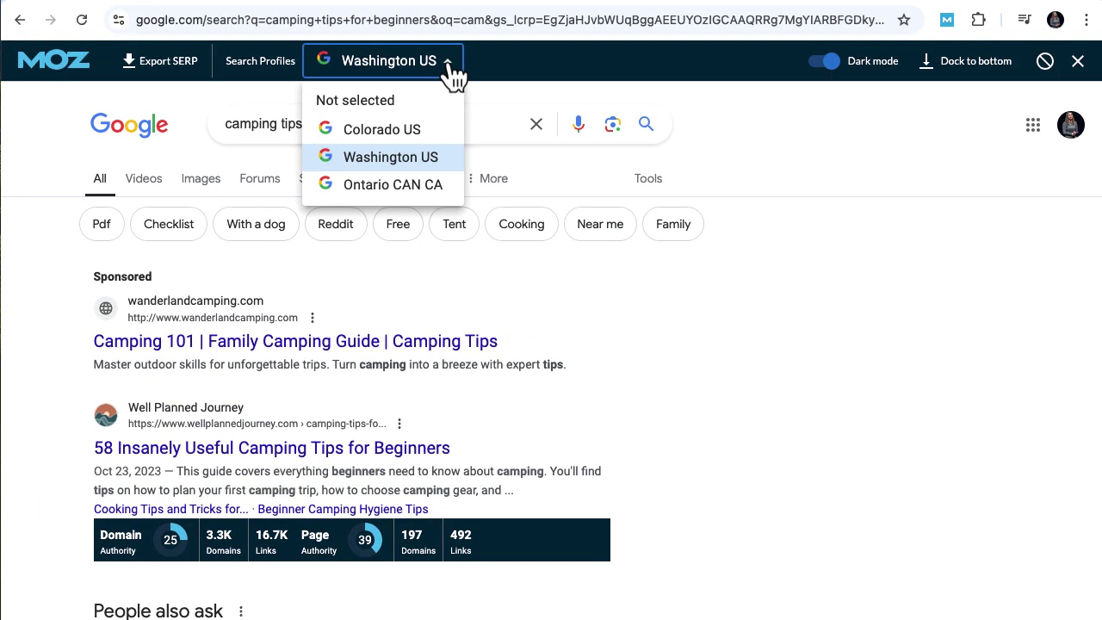
{"action": "left_click", "coordinate": [423, 167]}
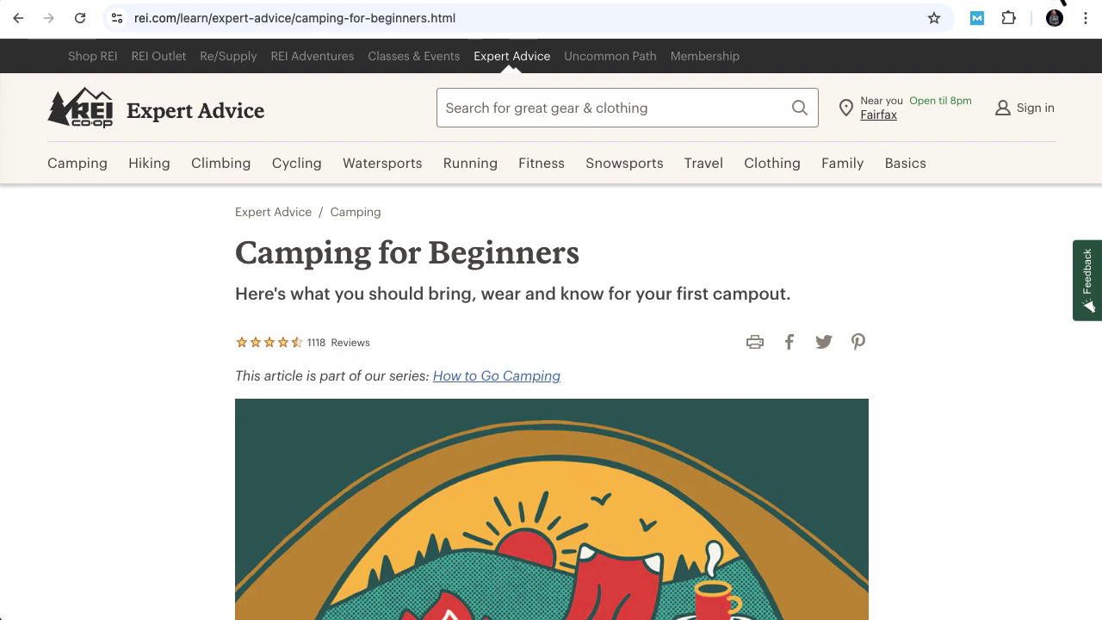
- Open Page Analysis for the REI article and view General Attributes, including the 2.89 load time
{"action": "left_click", "coordinate": [979, 19]}
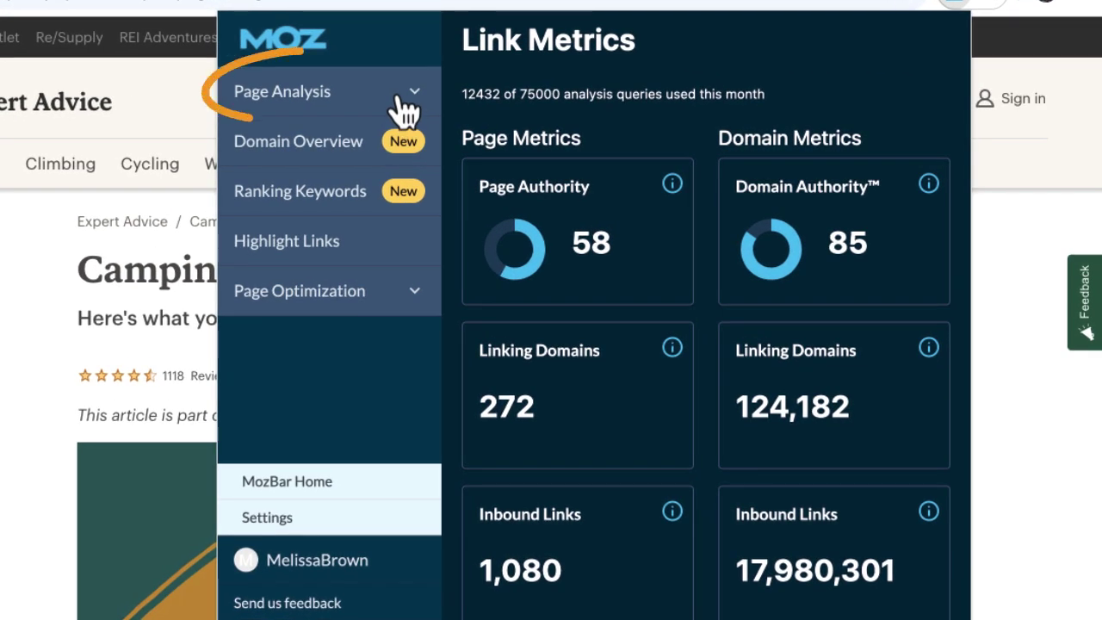
{"action": "left_click", "coordinate": [405, 109]}
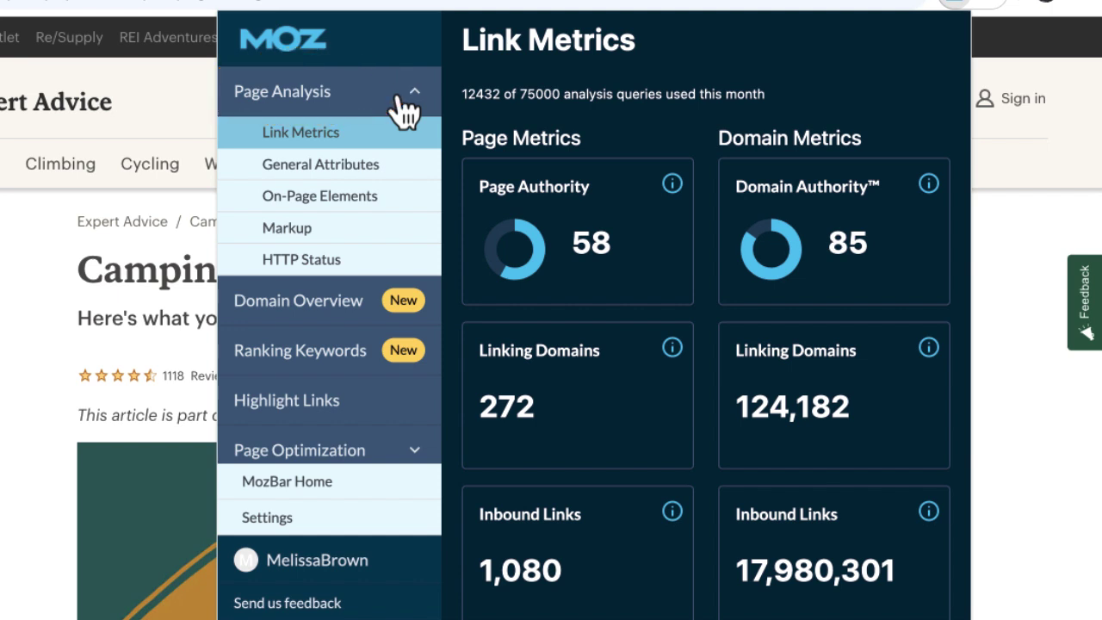
{"action": "left_click", "coordinate": [367, 165]}
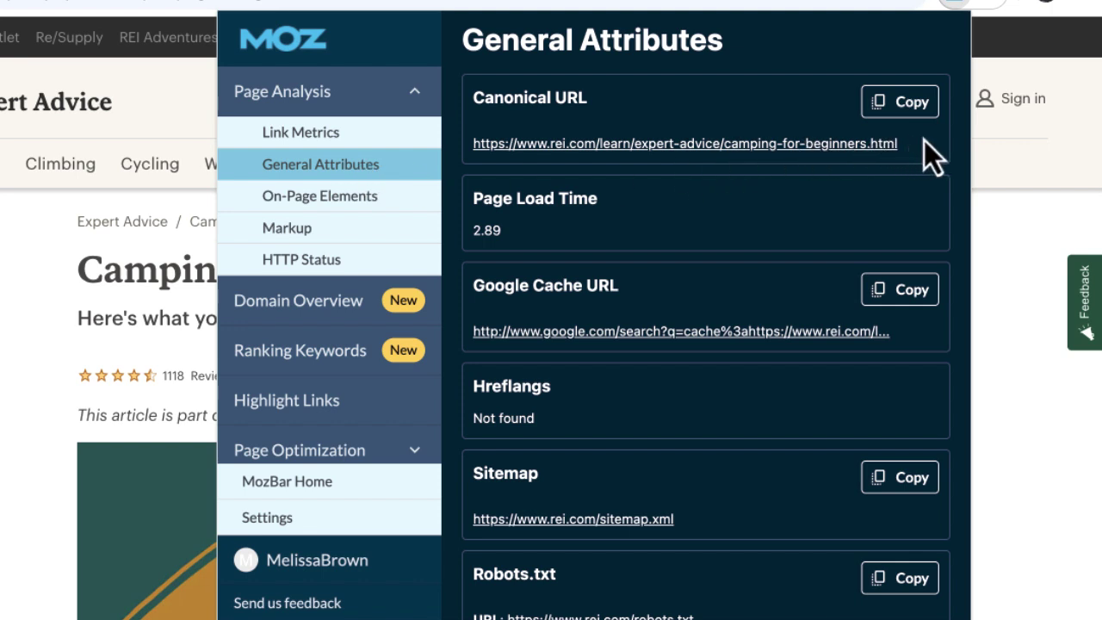
- Review the REI article's On-Page Elements in MozBar's page analysis
{"action": "scroll", "coordinate": [925, 140], "scroll_direction": "down", "scroll_amount": 1}
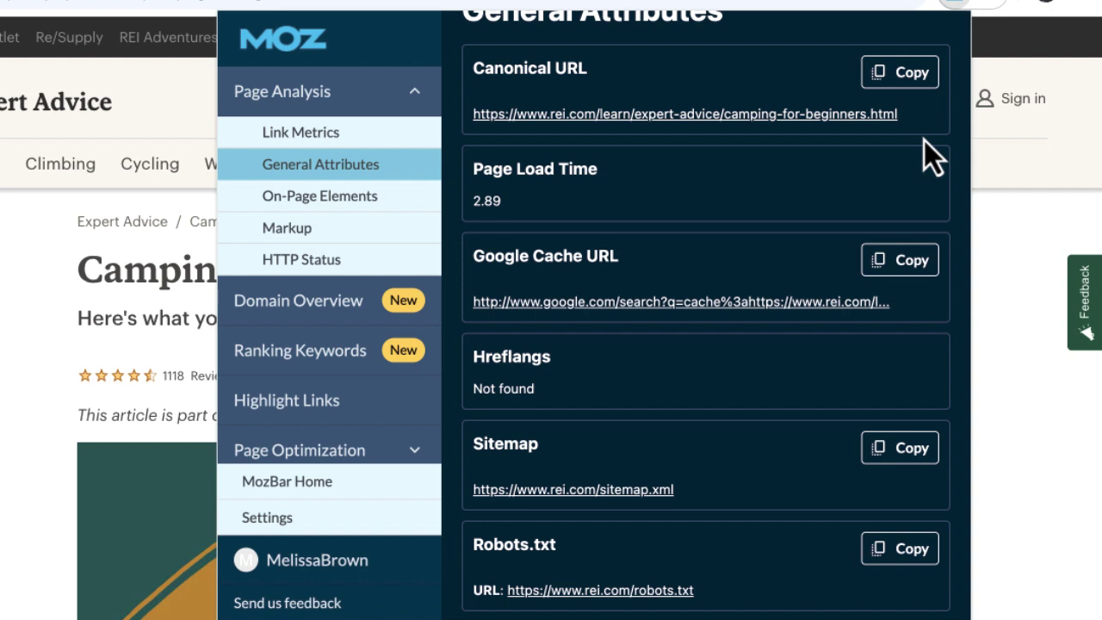
{"action": "left_click", "coordinate": [363, 196]}
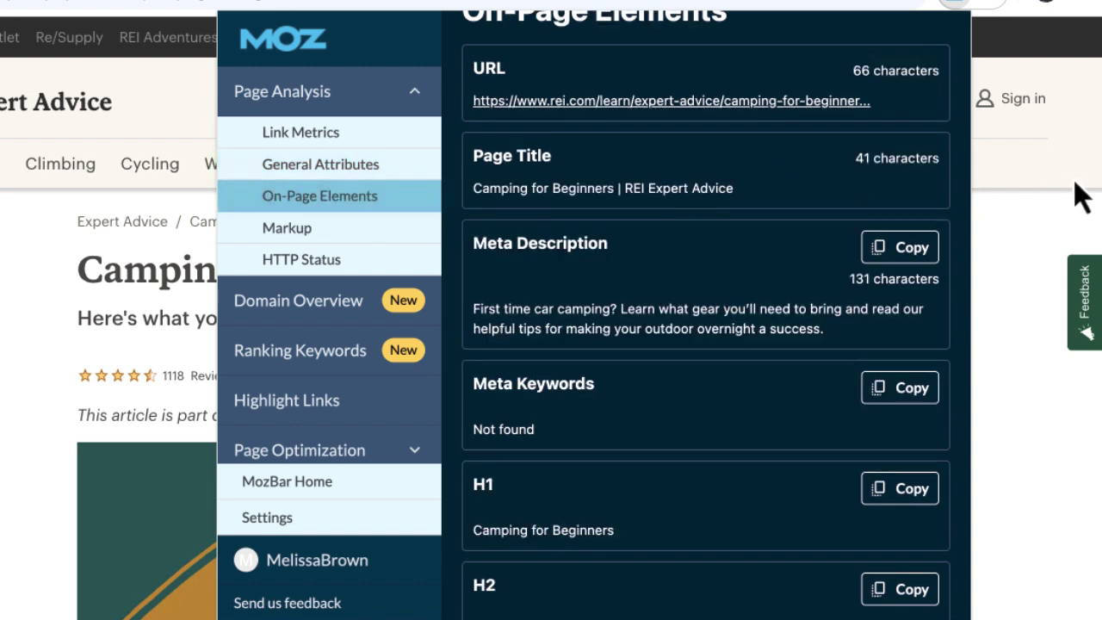
{"action": "scroll", "coordinate": [945, 181], "scroll_direction": "up", "scroll_amount": 1}
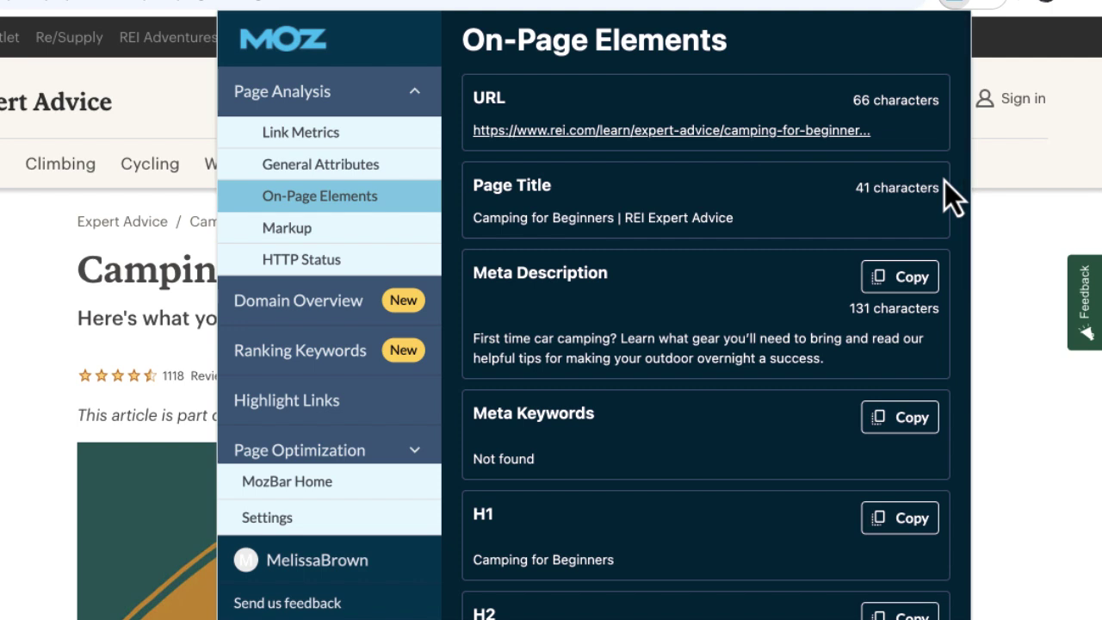
{"action": "scroll", "coordinate": [944, 180], "scroll_direction": "down", "scroll_amount": 5}
{"action": "scroll", "coordinate": [945, 181], "scroll_direction": "down", "scroll_amount": 7}
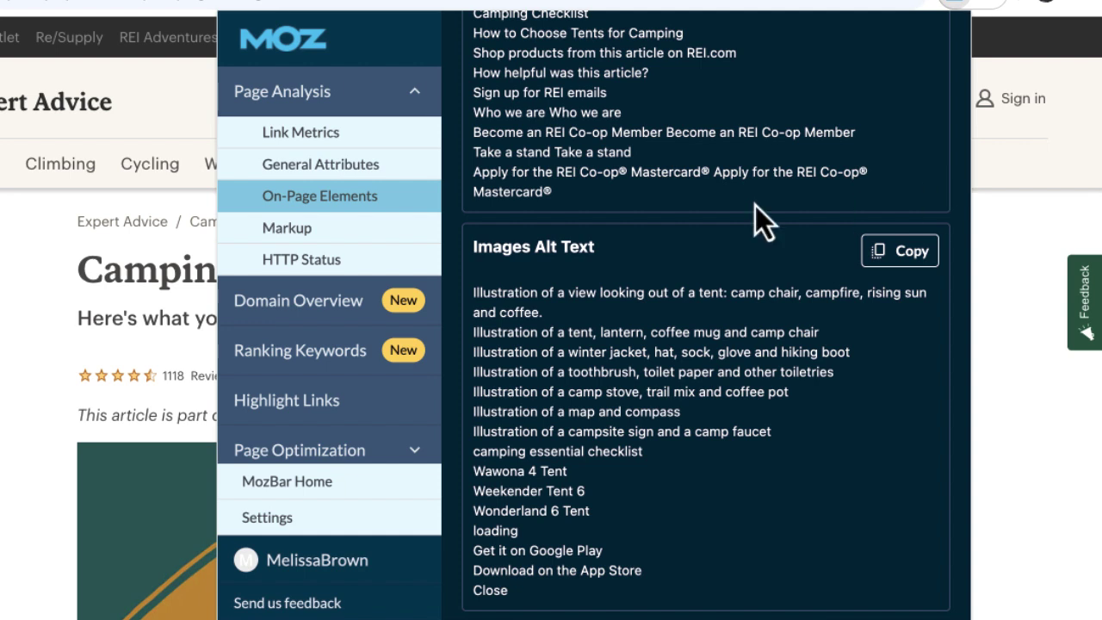
- Check the page's structured data markup and HTTP/1.1 200 status, then view Domain Overview
{"action": "left_click", "coordinate": [353, 230]}
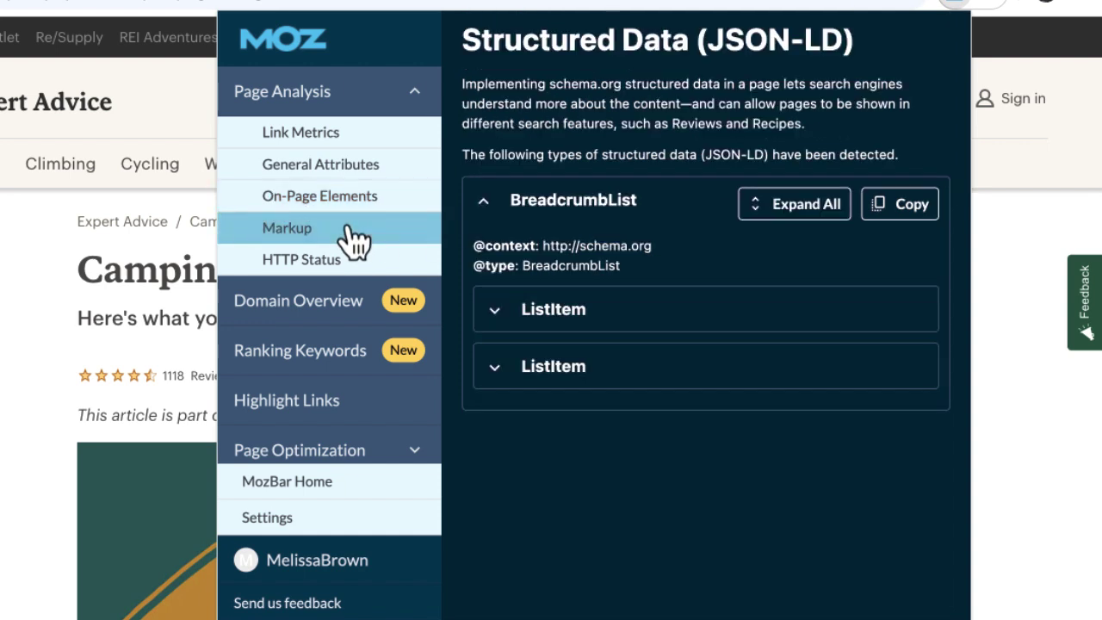
{"action": "left_click", "coordinate": [349, 263]}
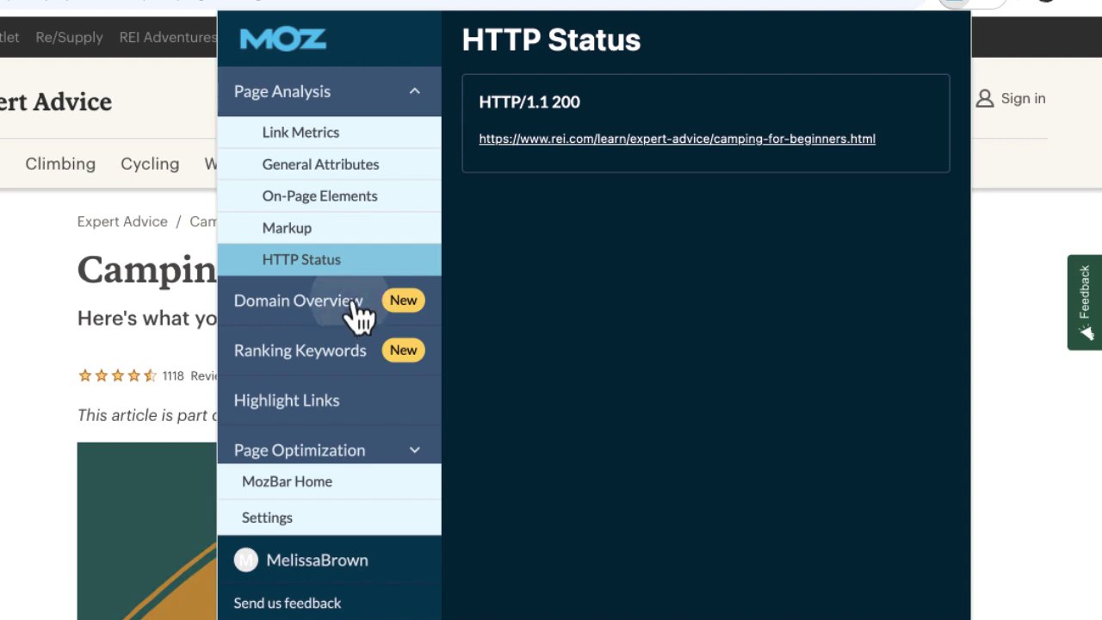
{"action": "left_click", "coordinate": [354, 304]}
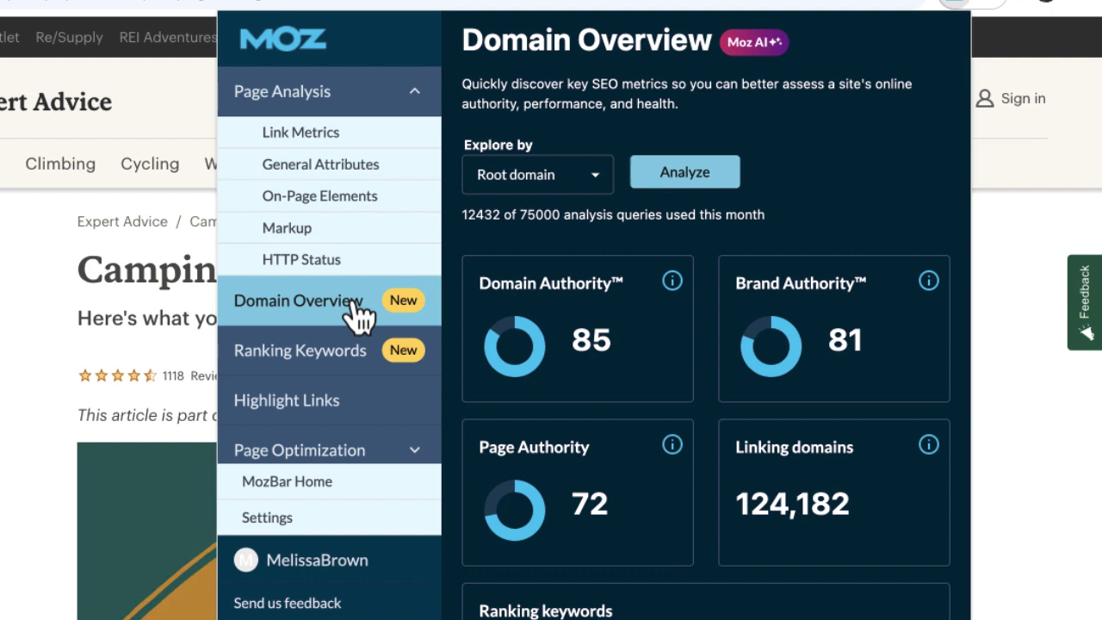
- Review REI's top 25 ranking keywords, then bring up the Highlight Links options
{"action": "left_click", "coordinate": [356, 364]}
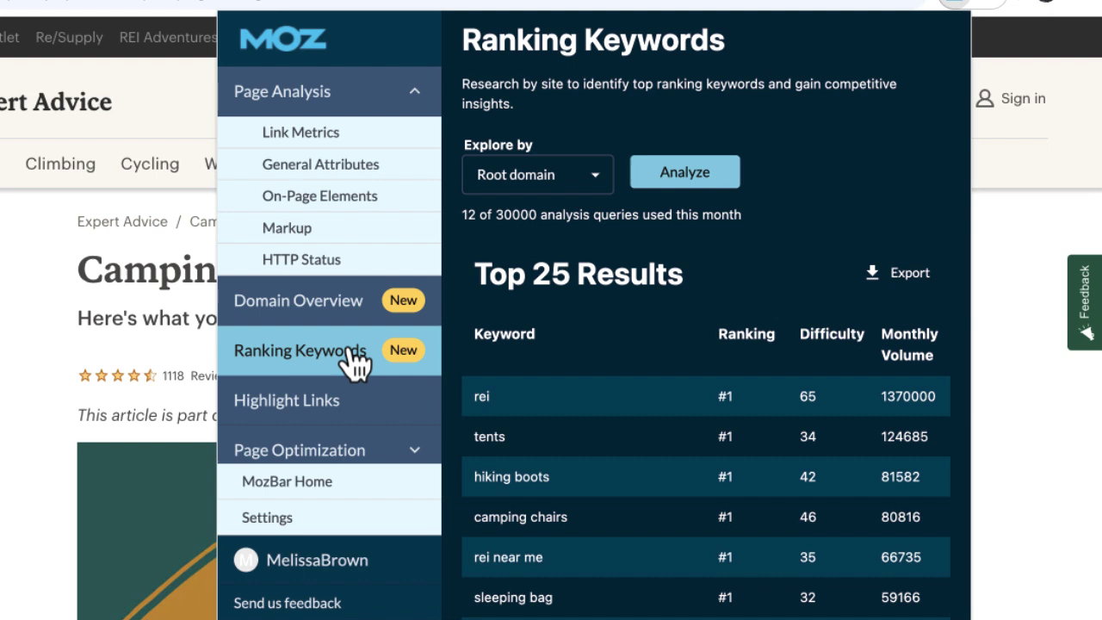
{"action": "left_click", "coordinate": [343, 412]}
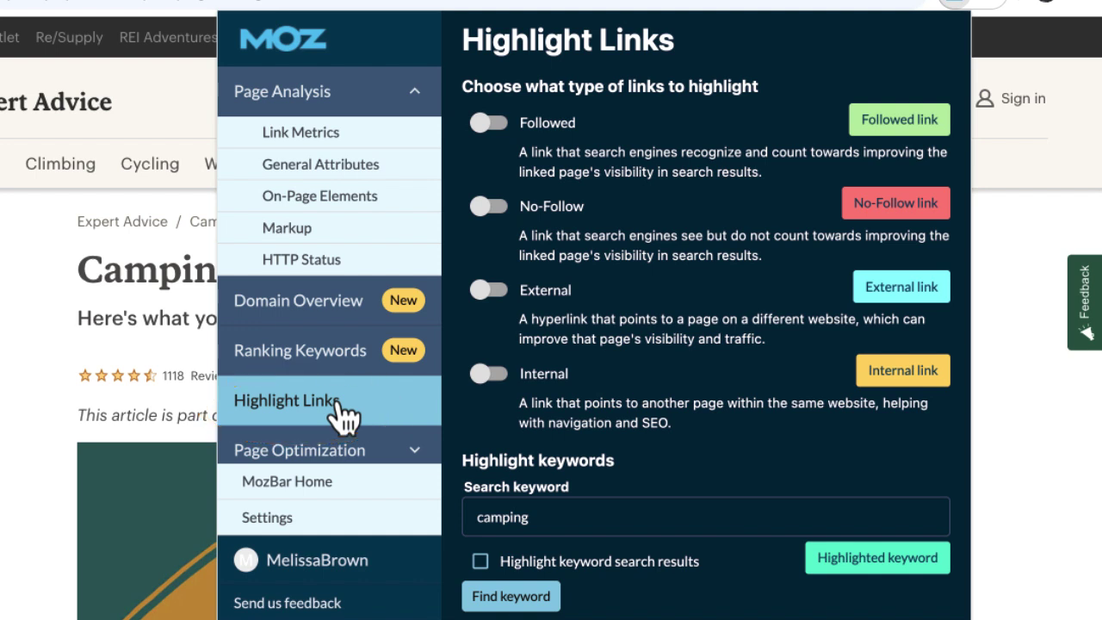
- Highlight followed links and the keyword 'camping' on the REI page, then expand Page Optimization
{"action": "left_click", "coordinate": [489, 125]}
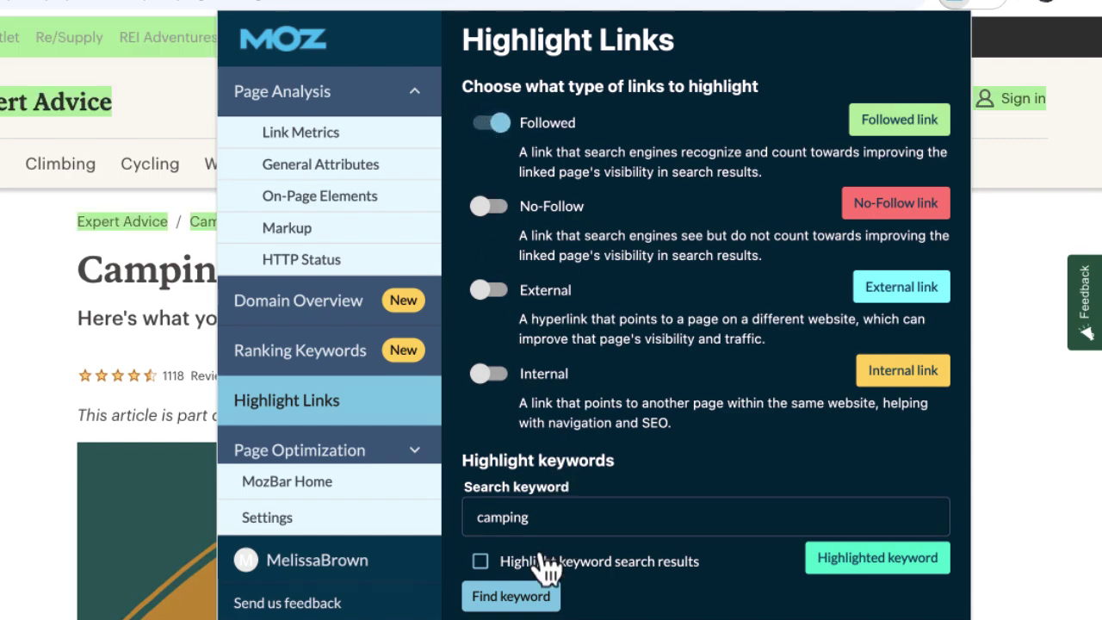
{"action": "left_click", "coordinate": [481, 561]}
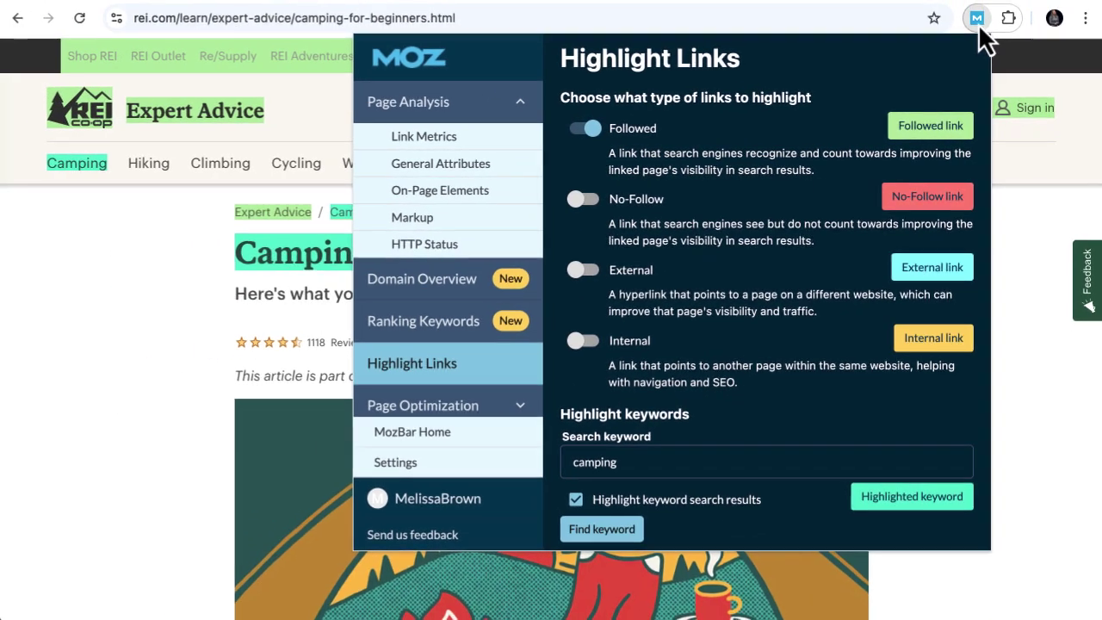
{"action": "left_click", "coordinate": [977, 19]}
{"action": "left_click", "coordinate": [979, 26]}
{"action": "left_click", "coordinate": [433, 416]}
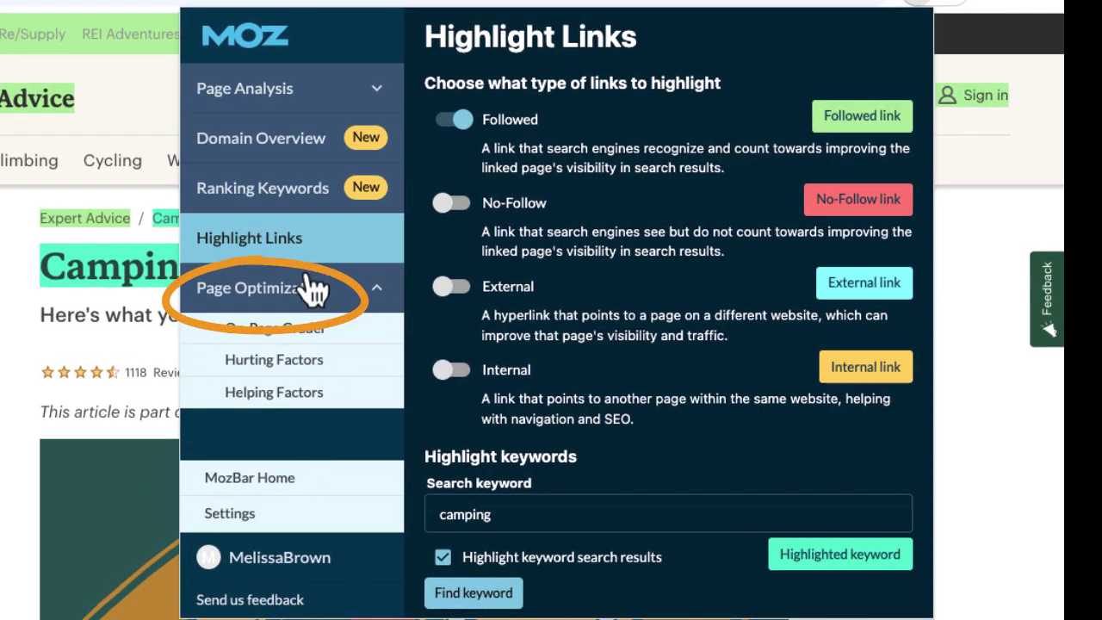
- Review the 'camping tent' on-page grade of 79 with its 8 hurting and 19 helping factors
{"action": "left_click", "coordinate": [312, 341]}
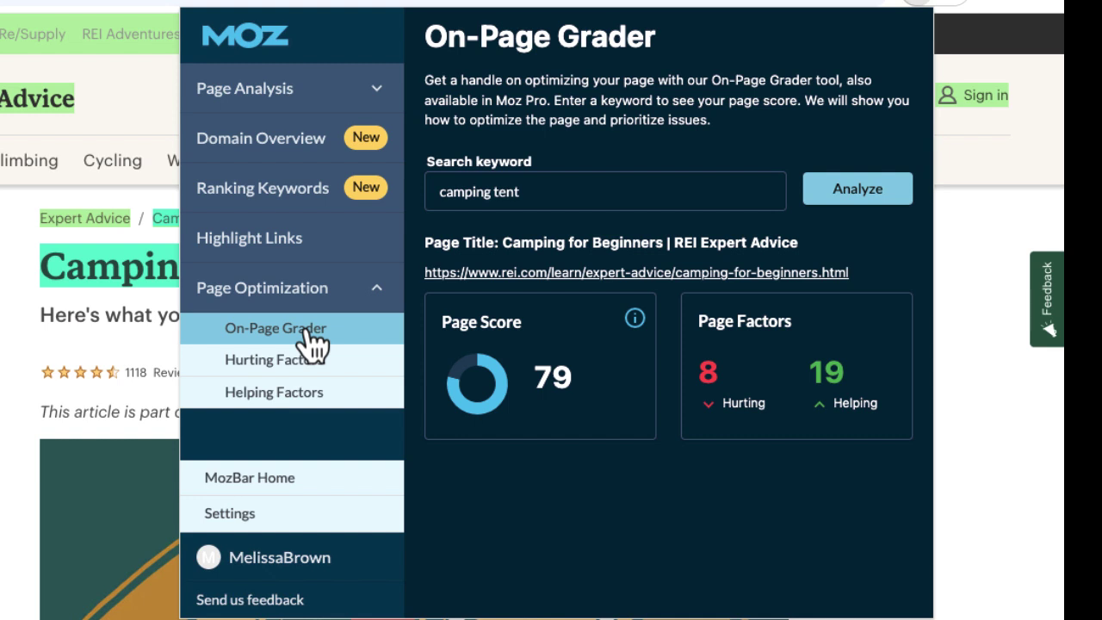
{"action": "left_click", "coordinate": [312, 373]}
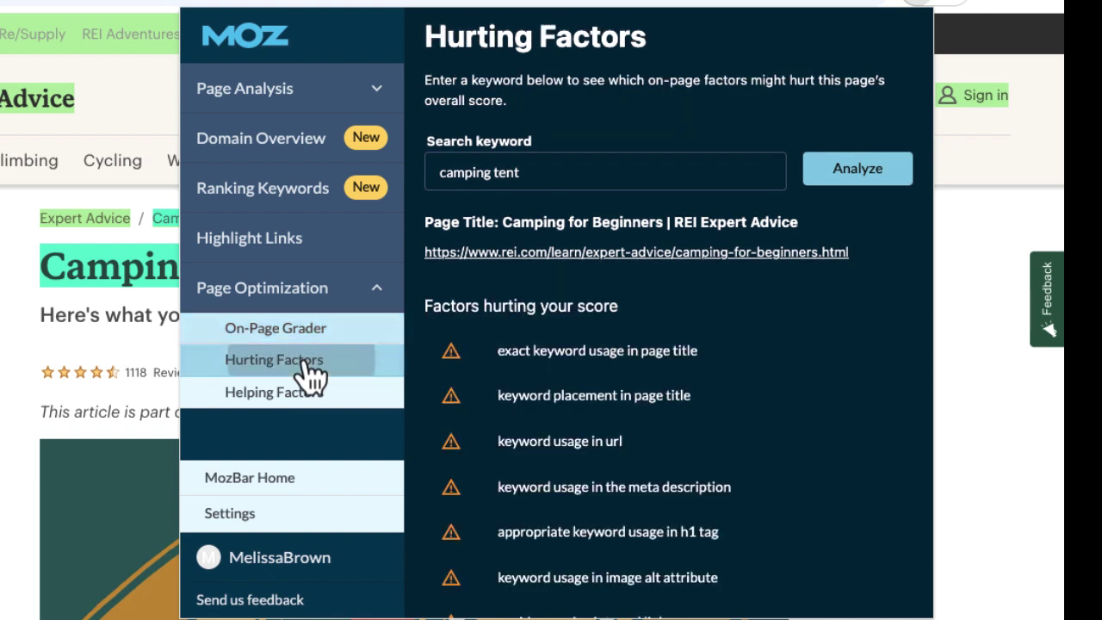
{"action": "left_click", "coordinate": [310, 409]}
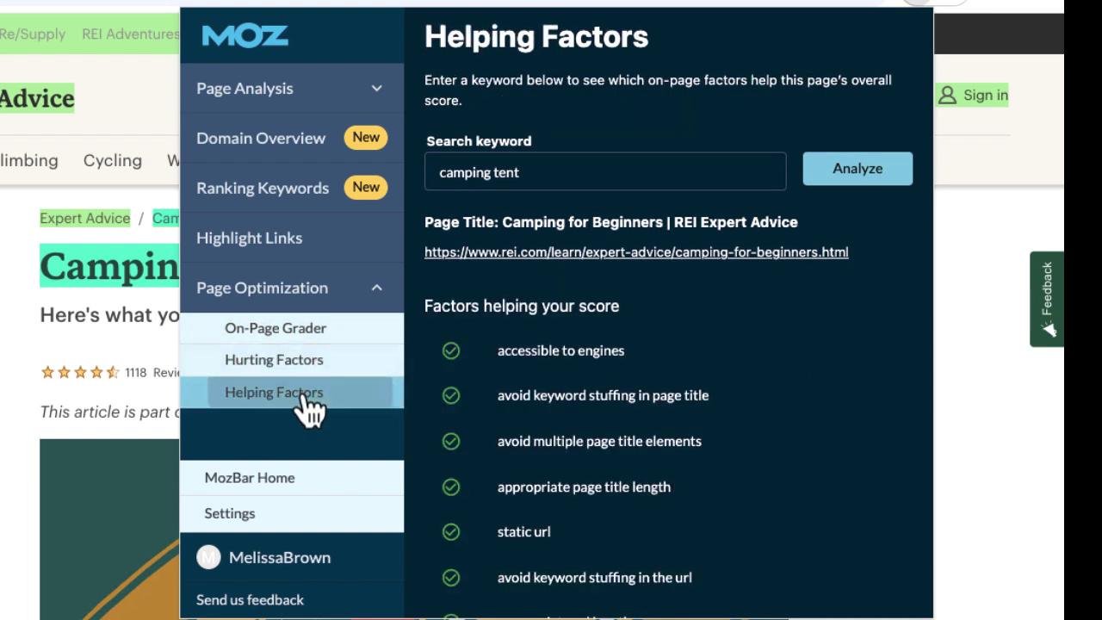
{"action": "left_click", "coordinate": [294, 328]}
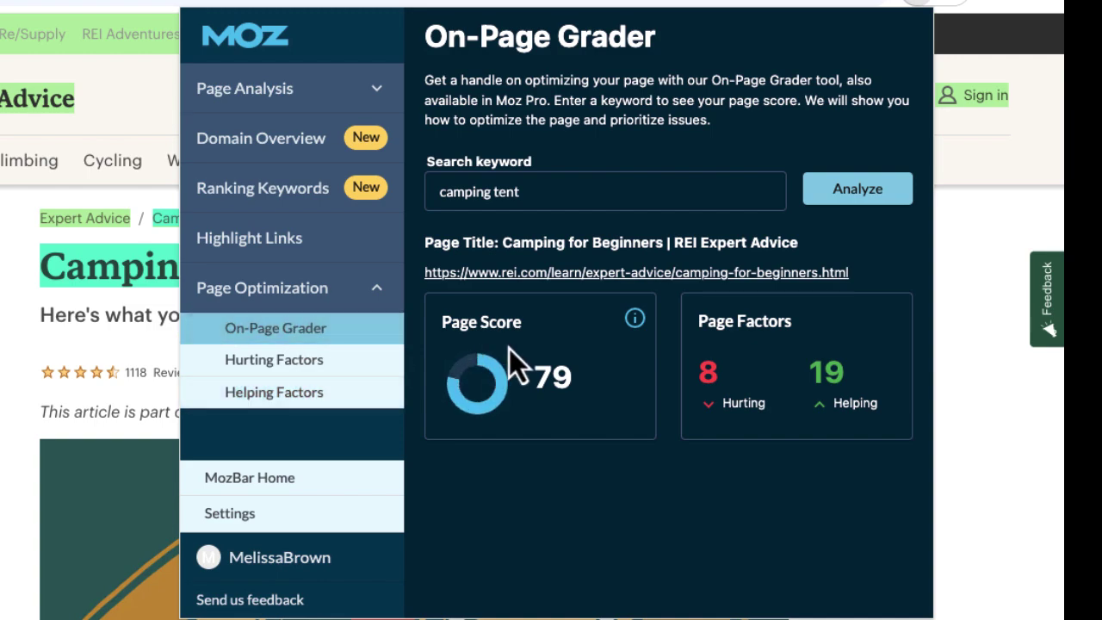